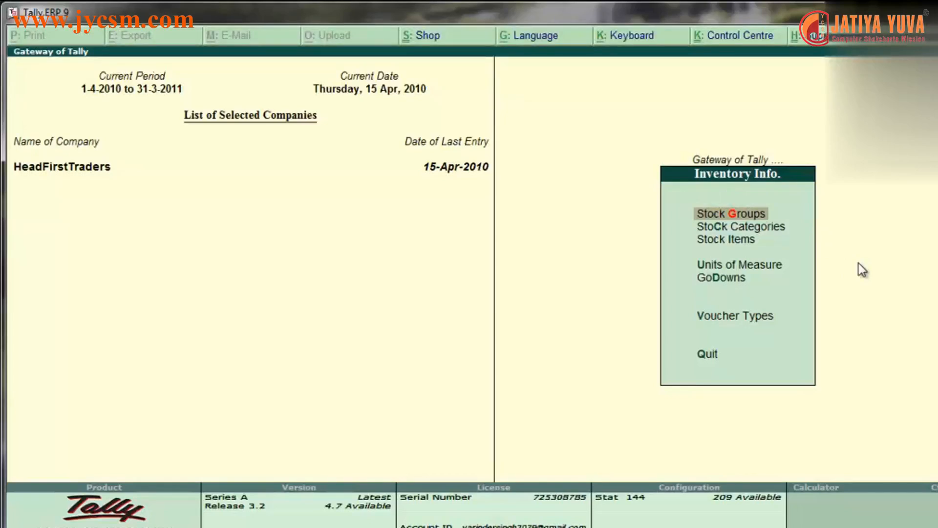
Fill in a new simple unit of measure with symbol pcs., formal name Pieces and 0 decimal places.
{"action": "key", "text": "Down"}
{"action": "key", "text": "Down"}
{"action": "key", "text": "Down"}
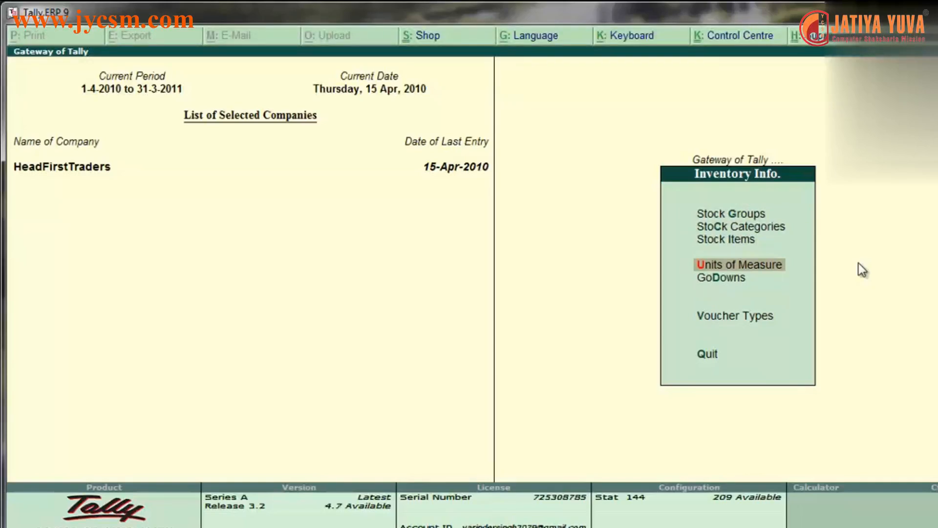
{"action": "left_click", "coordinate": [736, 266]}
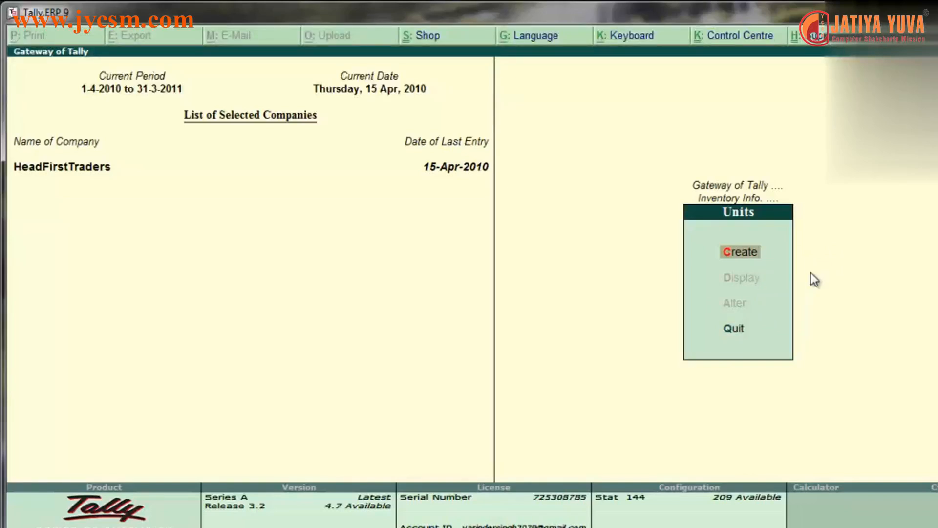
{"action": "left_click", "coordinate": [739, 253]}
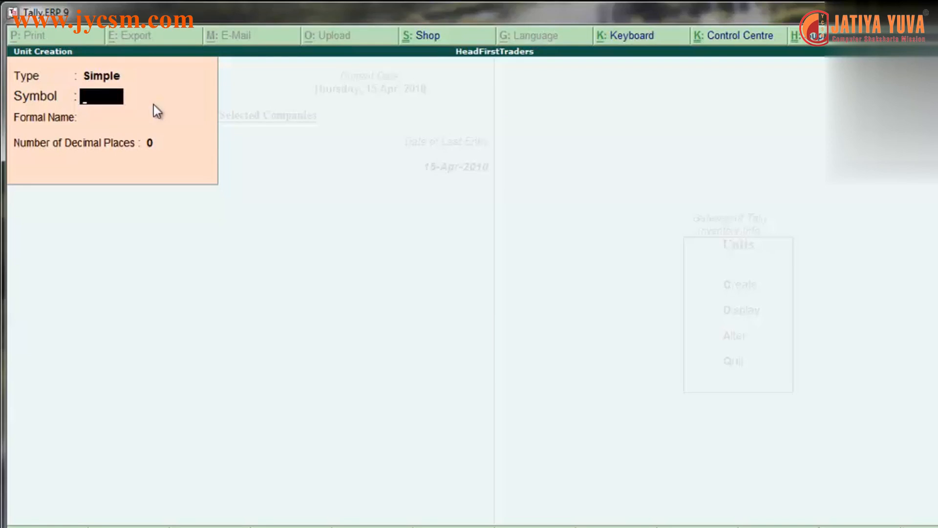
{"action": "type", "text": "pcs."}
{"action": "key", "text": "Return"}
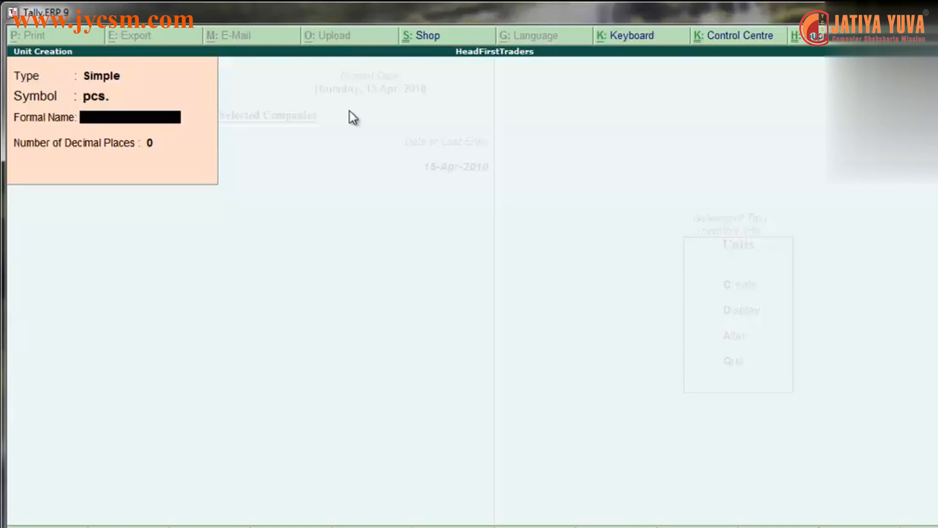
{"action": "type", "text": "O"}
{"action": "key", "text": "BackSpace"}
{"action": "type", "text": "Pieces"}
{"action": "key", "text": "Return"}
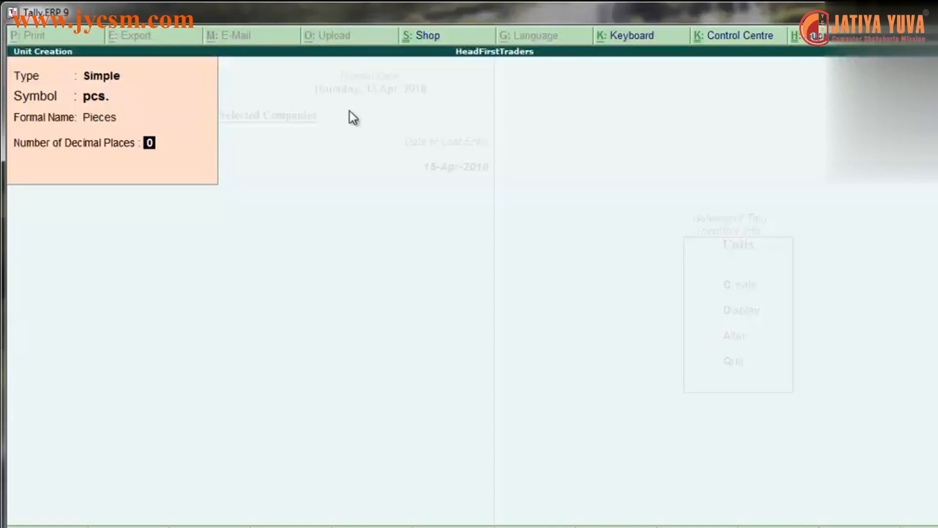
{"action": "key", "text": "Return"}
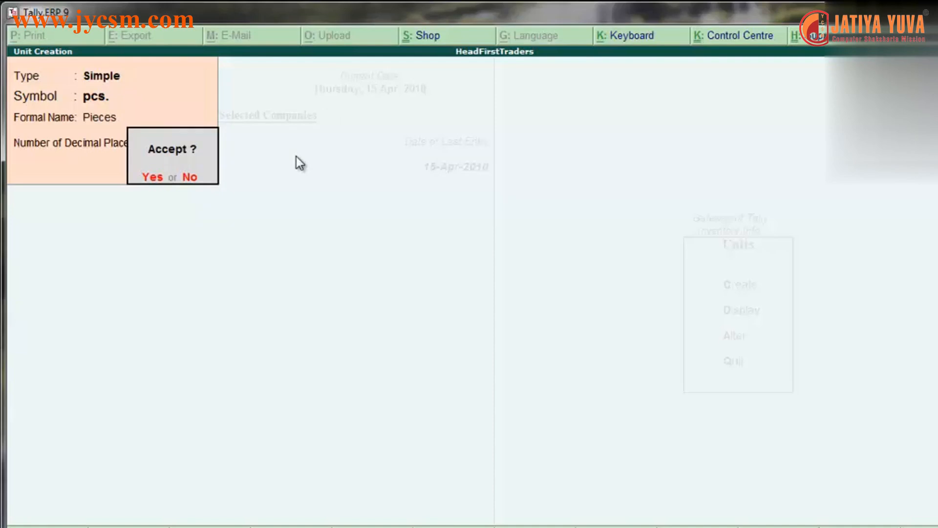
Decline saving once to review the unit's fields, choose Simple as its type, and save the pcs. unit.
{"action": "left_click", "coordinate": [195, 177]}
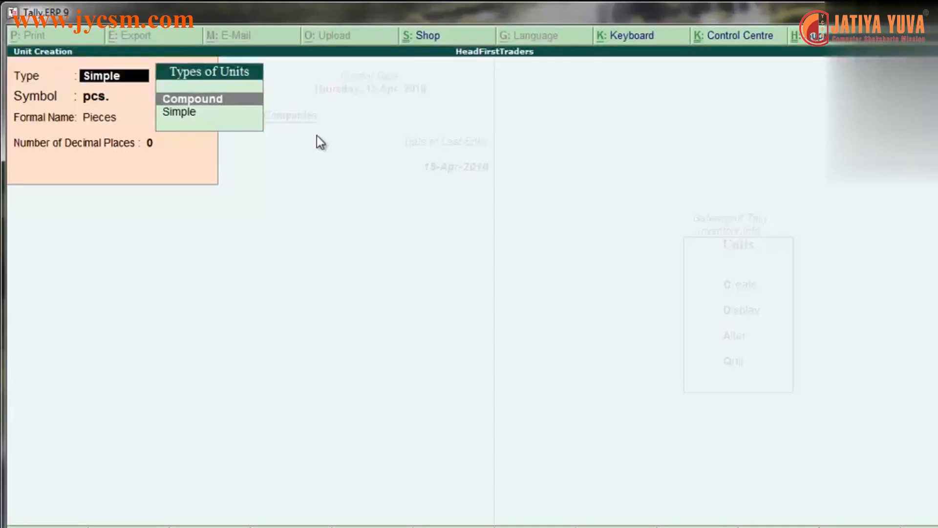
{"action": "key", "text": "Down"}
{"action": "key", "text": "Return"}
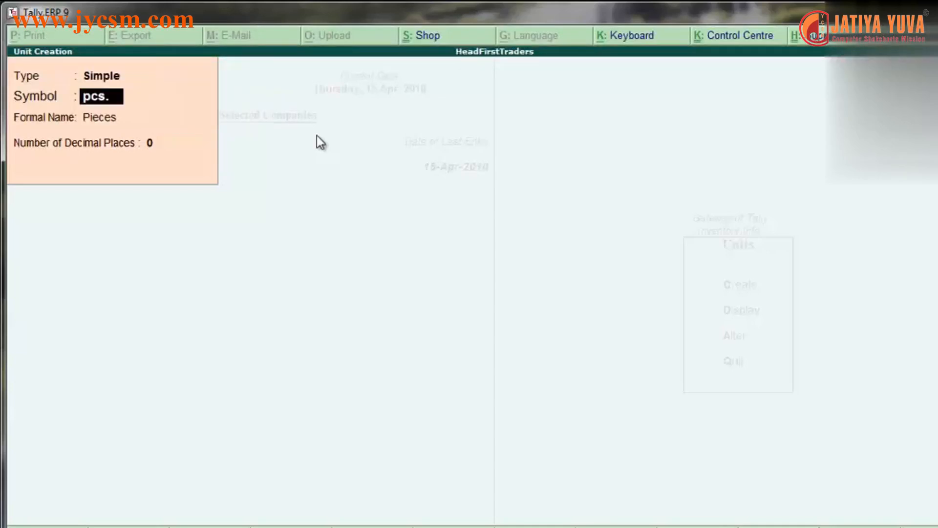
{"action": "key", "text": "Return"}
{"action": "key", "text": "Return"}
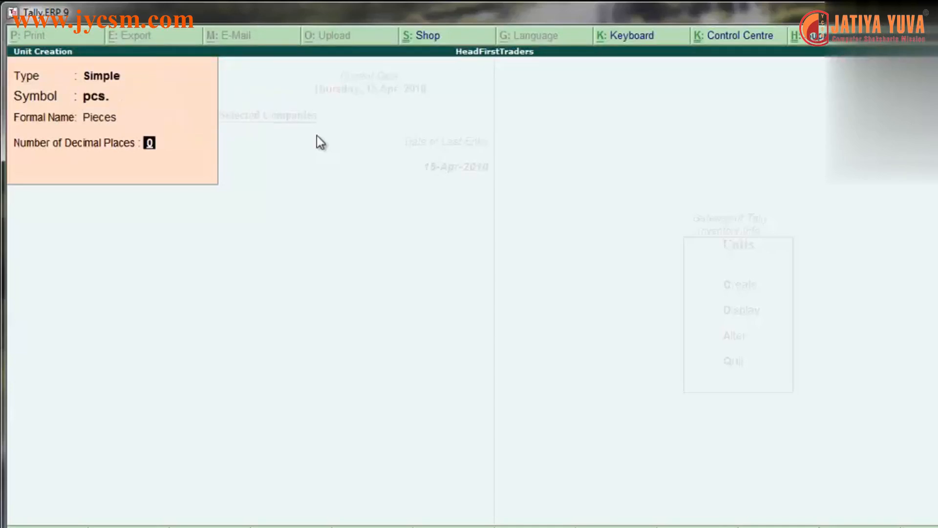
{"action": "key", "text": "Return"}
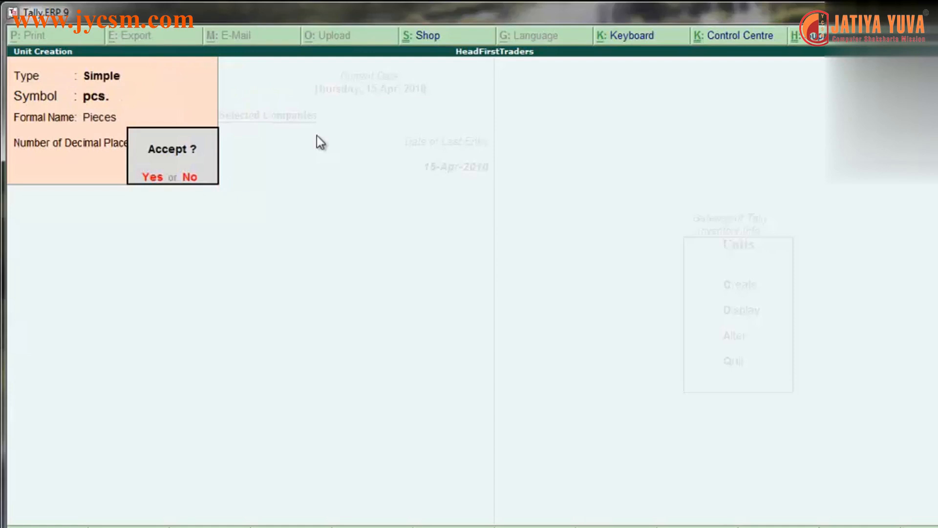
{"action": "left_click", "coordinate": [154, 178]}
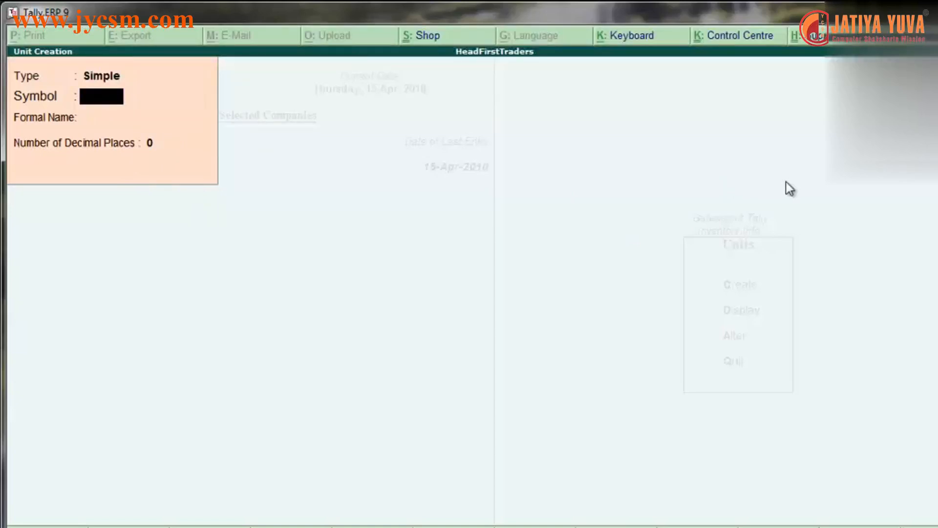
{"action": "key", "text": "Escape"}
{"action": "key", "text": "Return"}
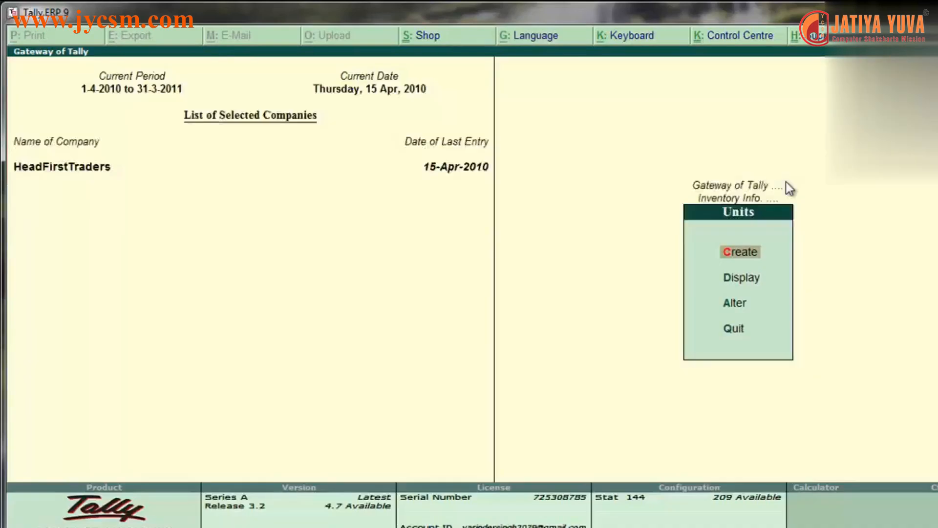
Display the saved details of the pcs. unit of measure and return to the unit options.
{"action": "left_click", "coordinate": [751, 280]}
{"action": "left_click", "coordinate": [750, 280]}
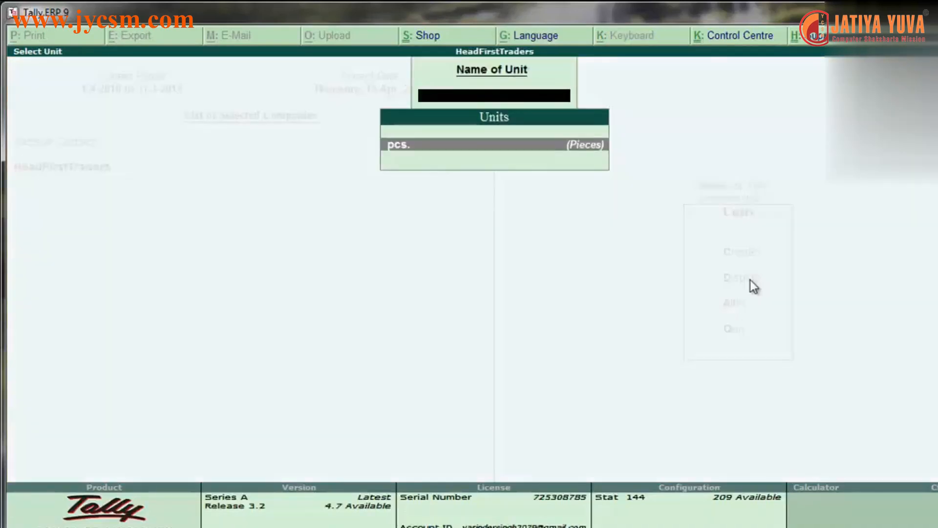
{"action": "left_click", "coordinate": [517, 147]}
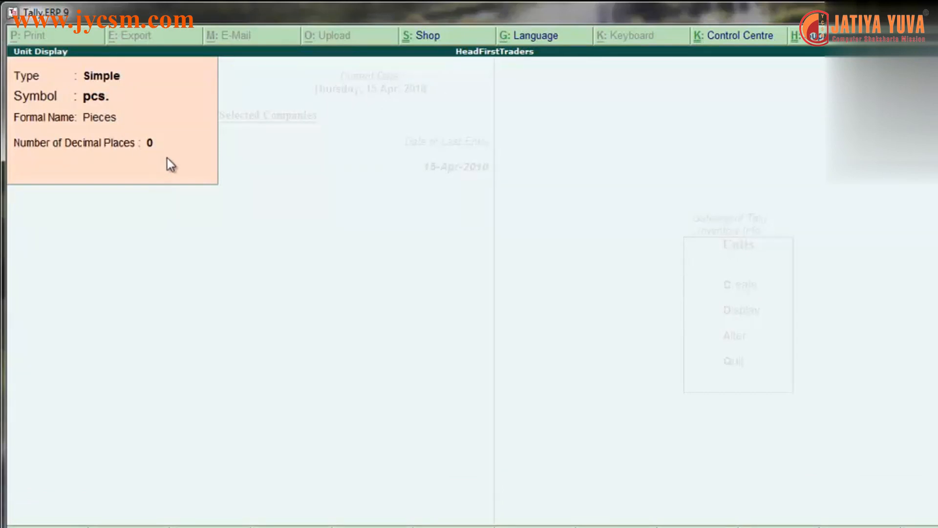
{"action": "key", "text": "Escape"}
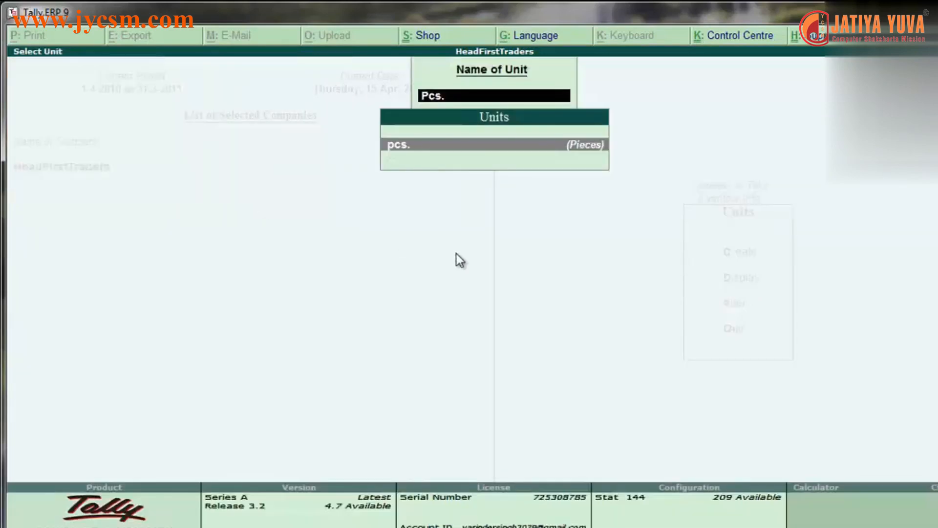
{"action": "key", "text": "Escape"}
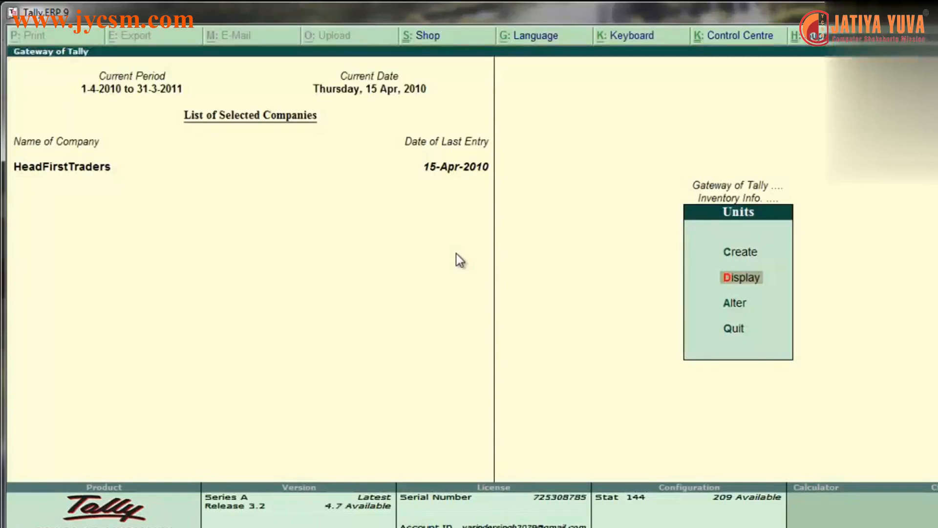
Open the pcs. unit for alteration, go through its fields, accept it as is, and return to the inventory masters.
{"action": "left_click", "coordinate": [744, 307]}
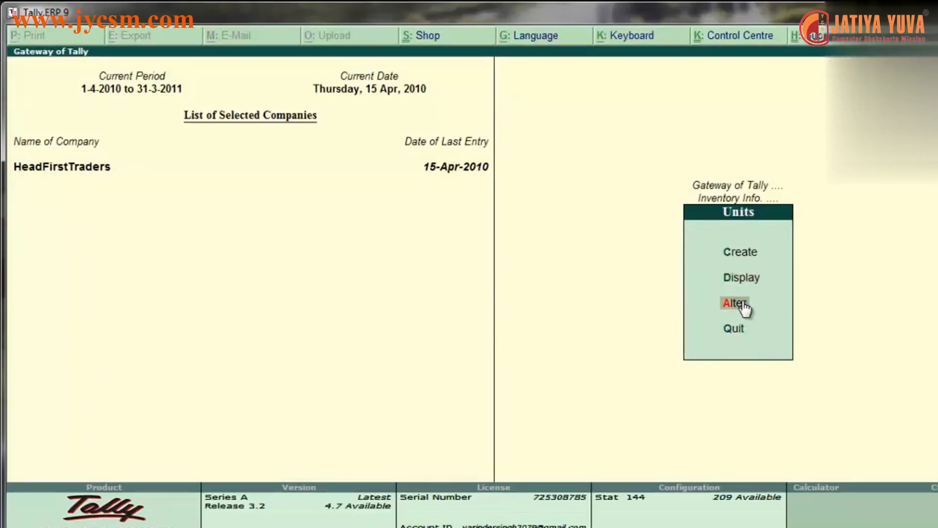
{"action": "left_click", "coordinate": [743, 303]}
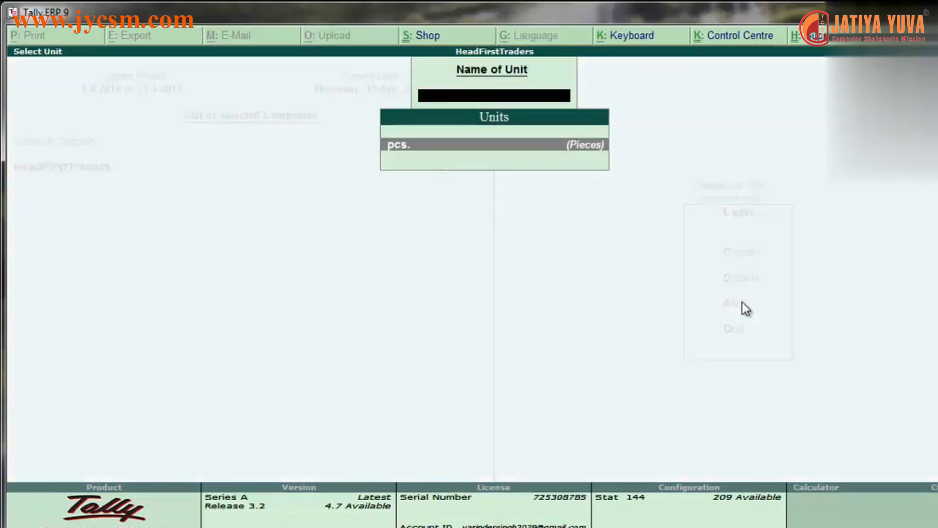
{"action": "key", "text": "Return"}
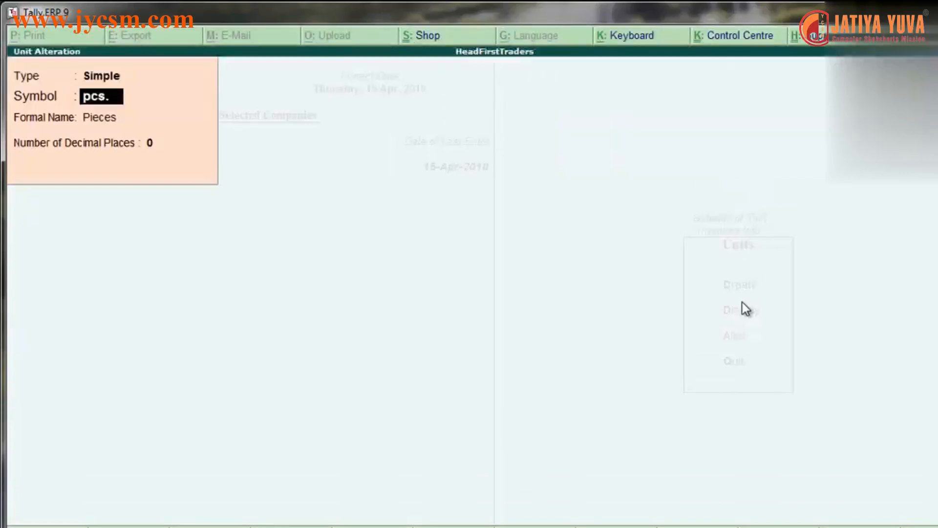
{"action": "key", "text": "Return"}
{"action": "key", "text": "Return"}
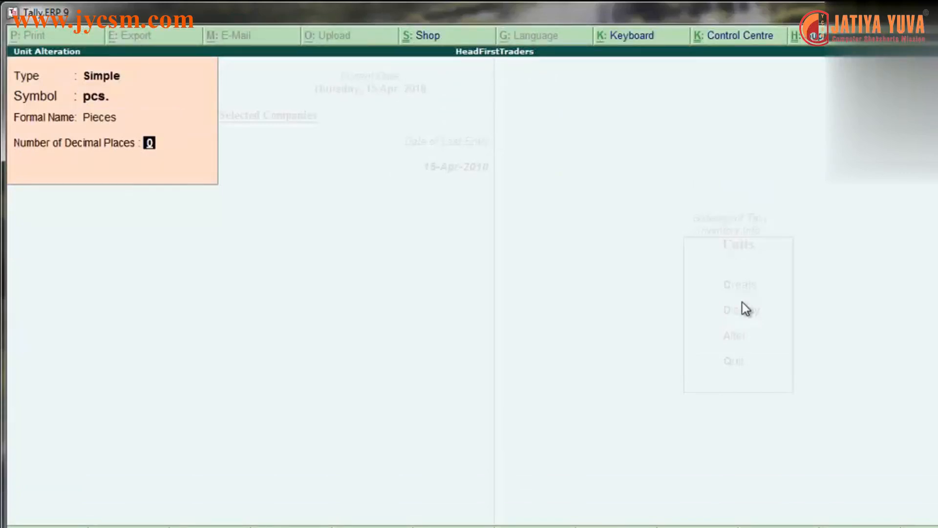
{"action": "key", "text": "Return"}
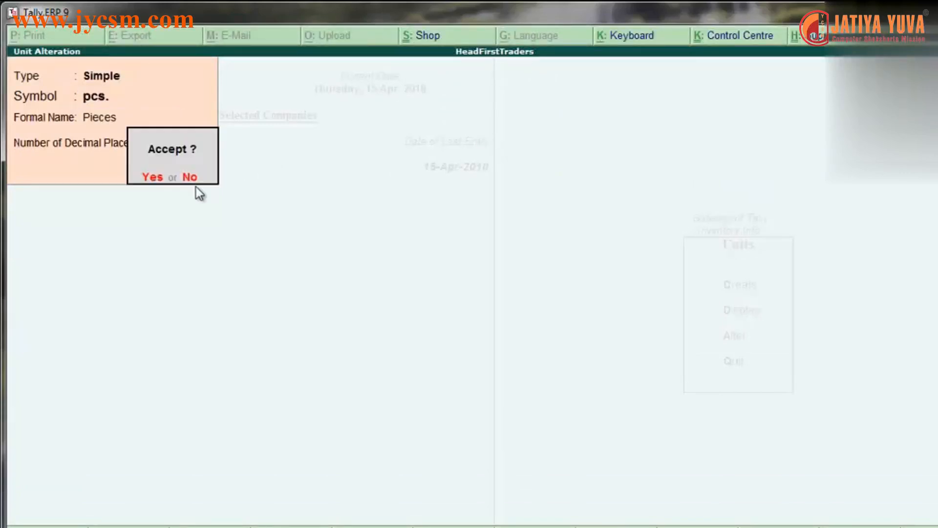
{"action": "left_click", "coordinate": [148, 179]}
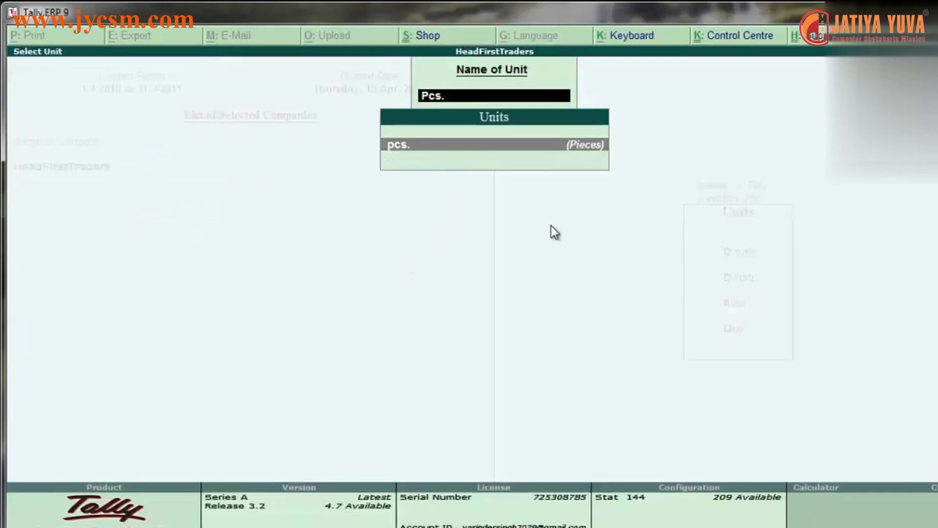
{"action": "key", "text": "Escape"}
{"action": "key", "text": "Escape"}
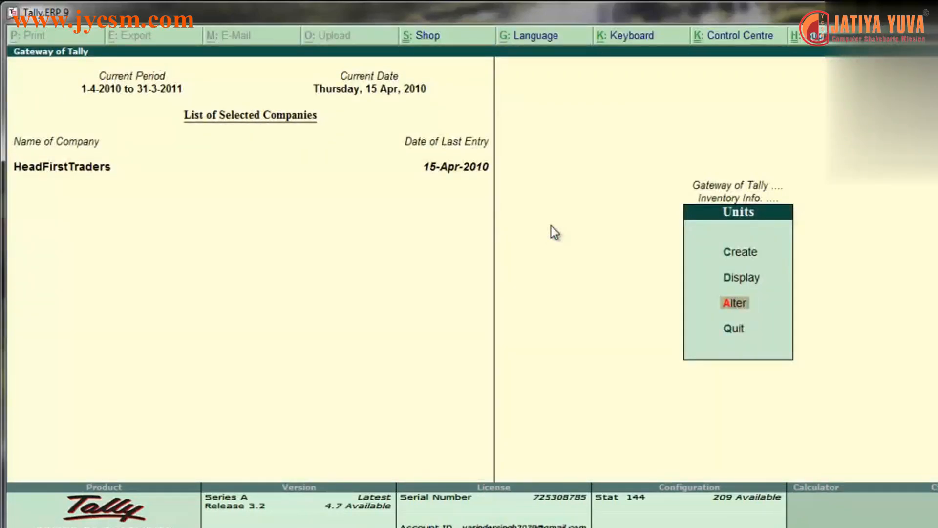
{"action": "key", "text": "Escape"}
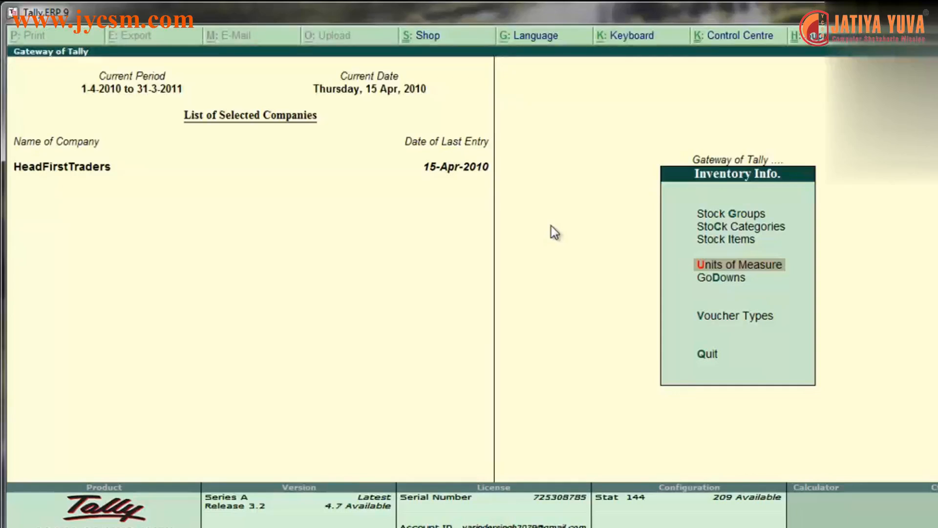
Open the creation form for a single stock group in the inventory masters.
{"action": "key", "text": "Up"}
{"action": "key", "text": "Up"}
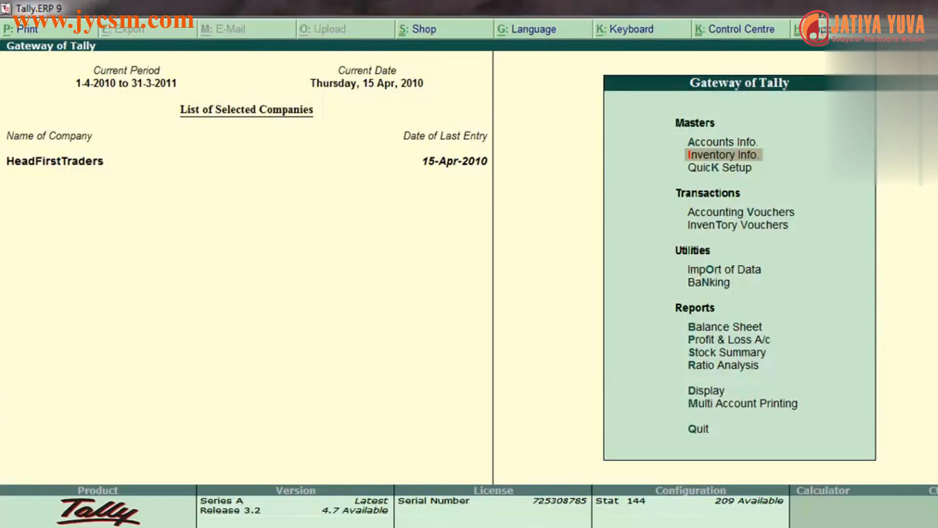
{"action": "key", "text": "Return"}
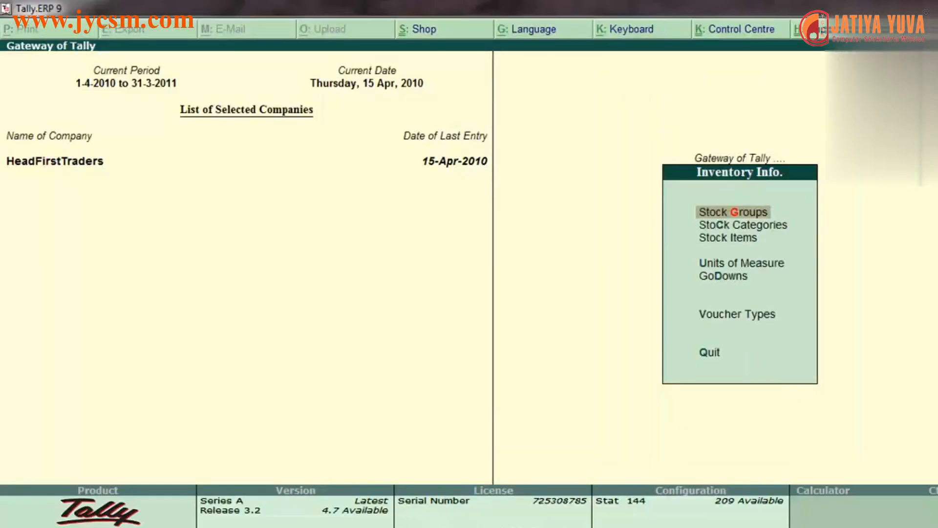
{"action": "key", "text": "Return"}
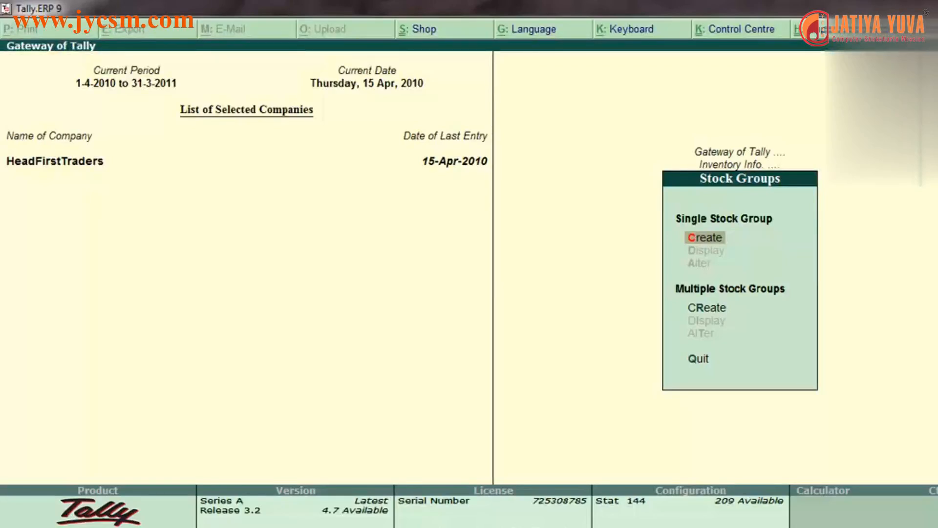
{"action": "key", "text": "Return"}
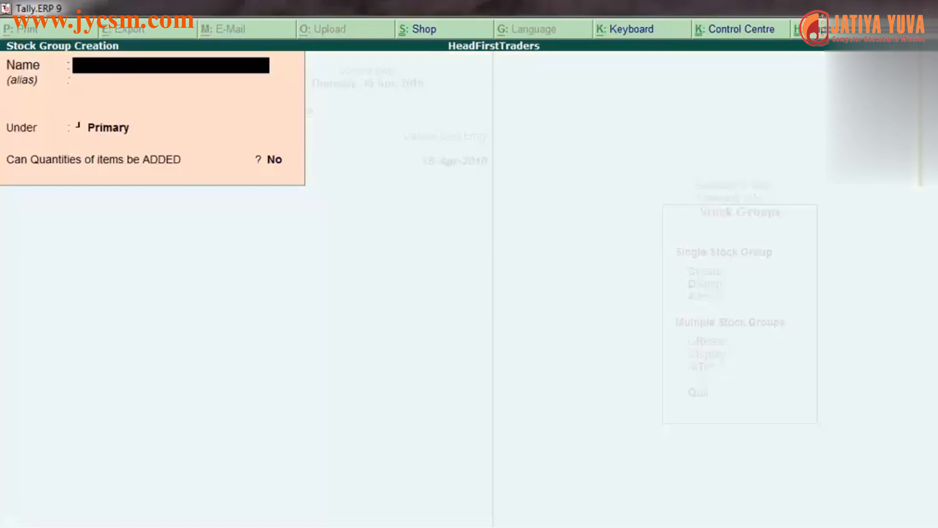